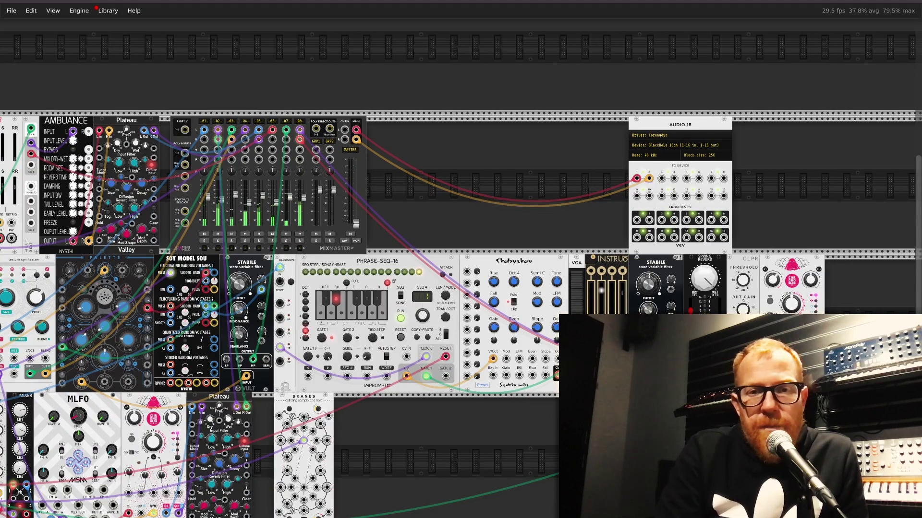
Pan around the canvas to fit all three module rows and the audio interface on screen.
{"action": "scroll", "coordinate": [278, 288], "scroll_direction": "left", "scroll_amount": 10}
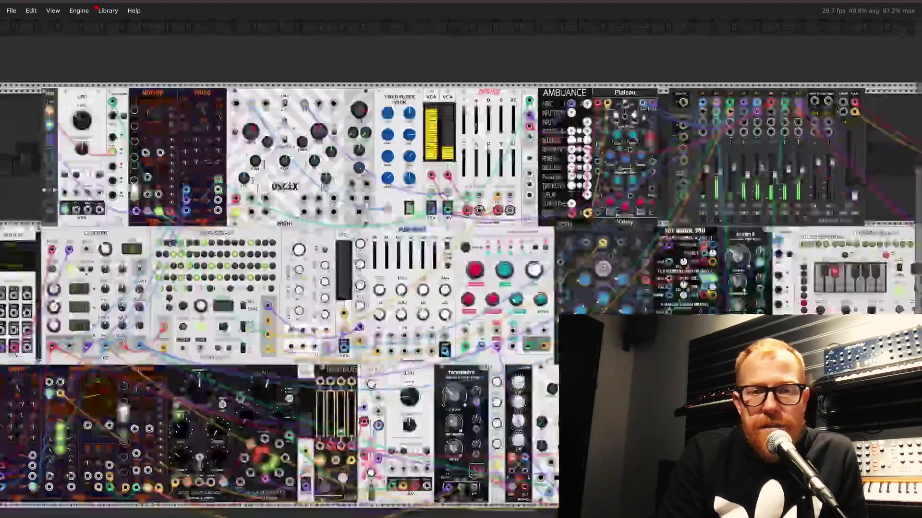
{"action": "scroll", "coordinate": [278, 288], "scroll_direction": "down", "scroll_amount": 5}
{"action": "scroll", "coordinate": [278, 288], "scroll_direction": "up", "scroll_amount": 3}
{"action": "scroll", "coordinate": [279, 288], "scroll_direction": "left", "scroll_amount": 2}
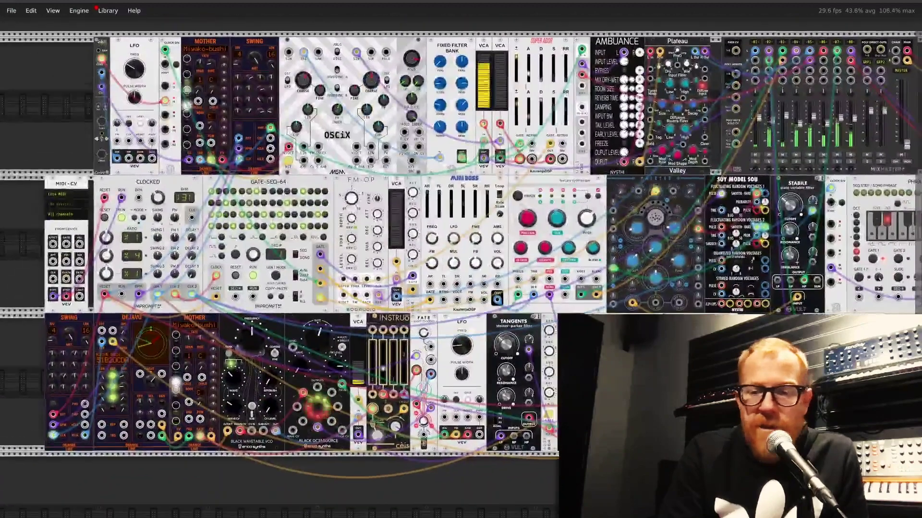
{"action": "scroll", "coordinate": [435, 315], "scroll_direction": "down", "scroll_amount": 2, "text": "ctrl"}
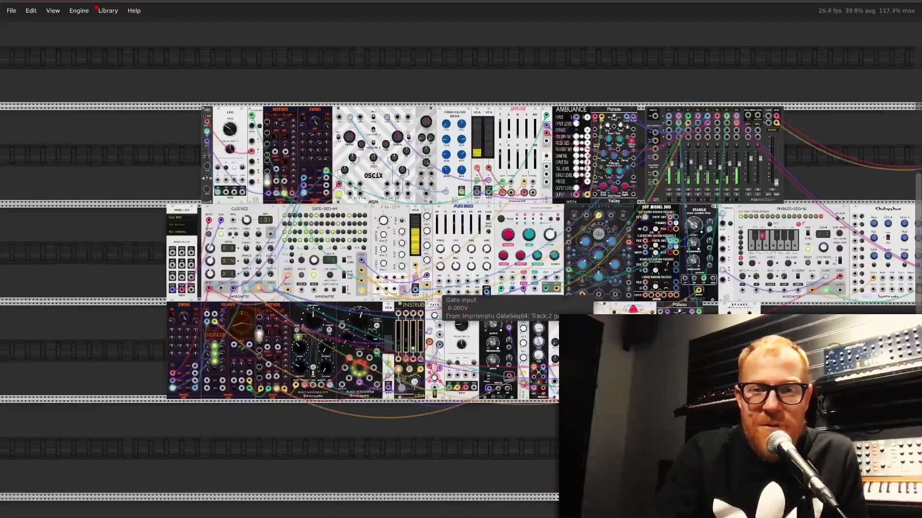
{"action": "scroll", "coordinate": [434, 312], "scroll_direction": "down", "scroll_amount": 2, "text": "ctrl"}
{"action": "scroll", "coordinate": [435, 312], "scroll_direction": "right", "scroll_amount": 3}
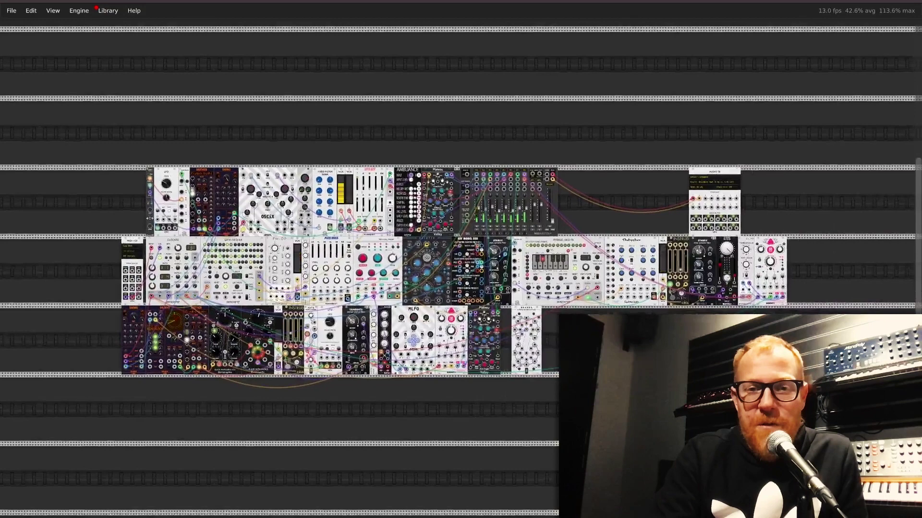
{"action": "scroll", "coordinate": [435, 312], "scroll_direction": "right", "scroll_amount": 2}
{"action": "scroll", "coordinate": [435, 312], "scroll_direction": "down", "scroll_amount": 1}
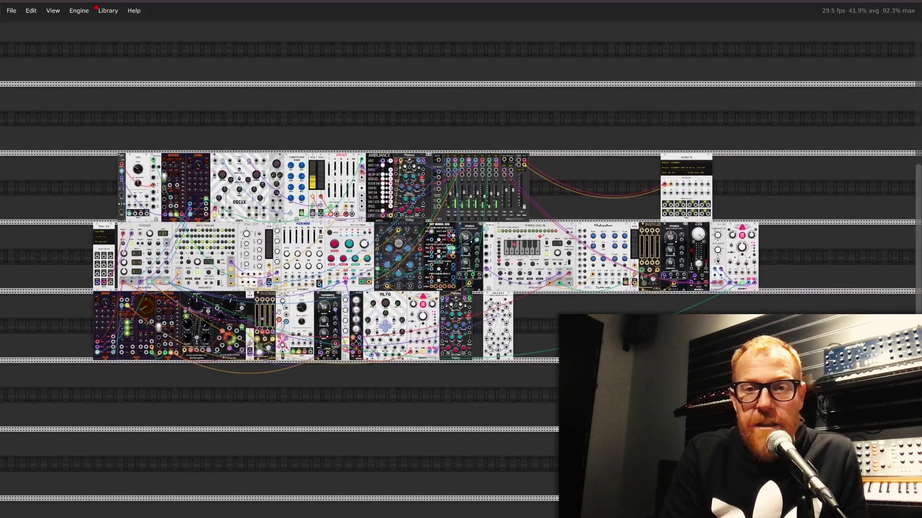
Lower the MIXMASTER master level from about -8.9 dB to about -15 dB.
{"action": "mouse_move", "coordinate": [522, 208]}
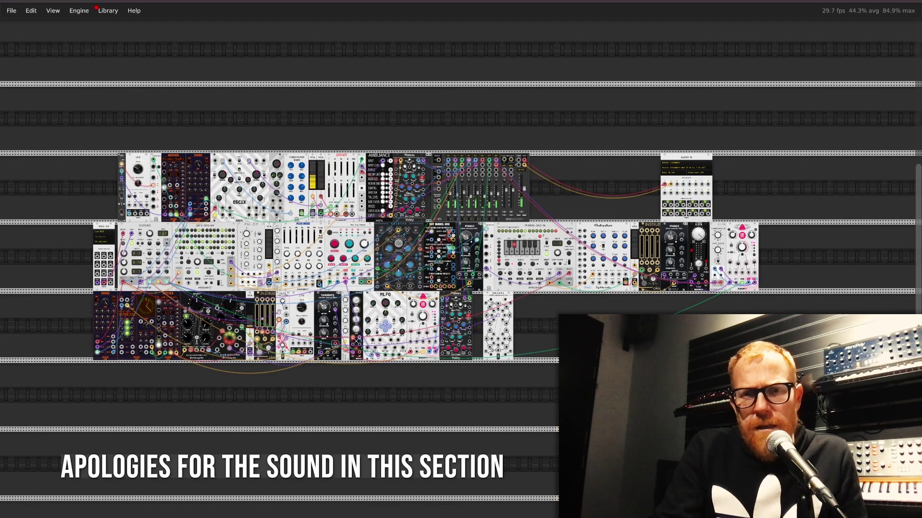
{"action": "left_click_drag", "start_coordinate": [524, 207], "coordinate": [524, 212]}
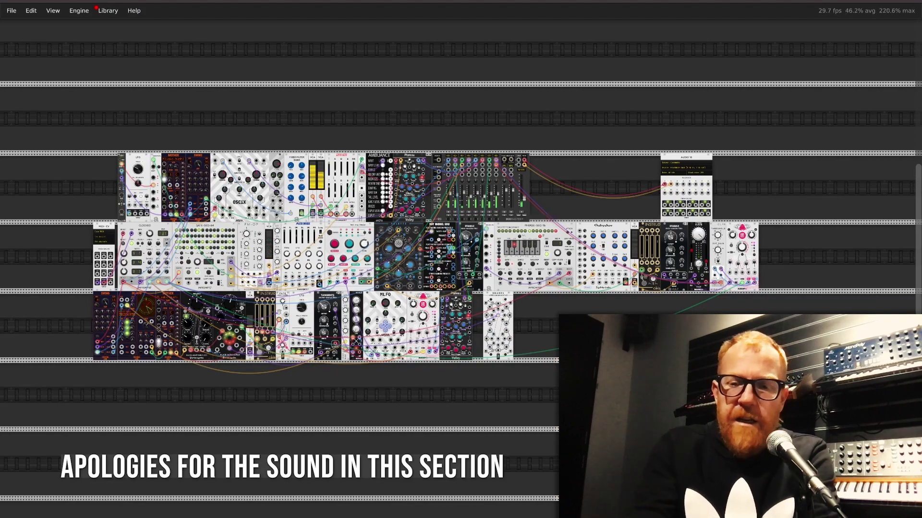
Zoom and pan across the left side to inspect the sequencers, oscillators, reverbs and mixer.
{"action": "scroll", "coordinate": [144, 228], "scroll_direction": "up", "scroll_amount": 5}
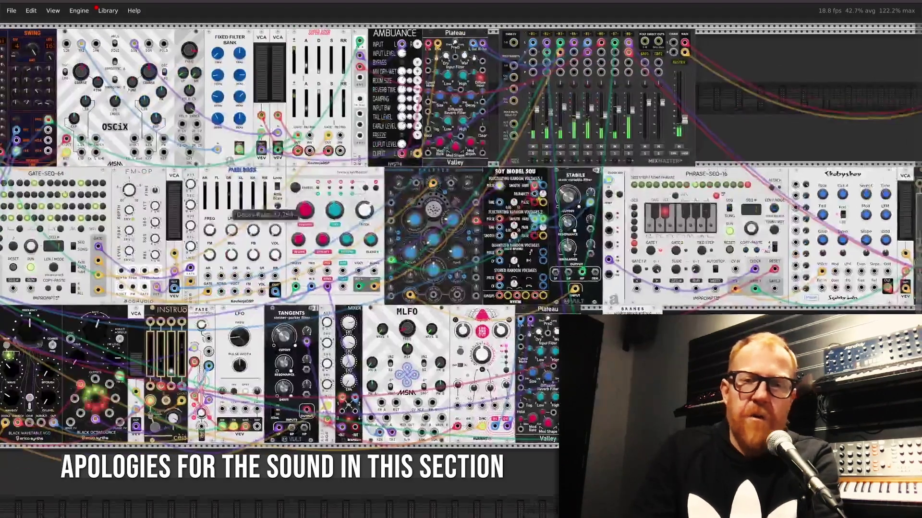
{"action": "scroll", "coordinate": [288, 288], "scroll_direction": "left", "scroll_amount": 3}
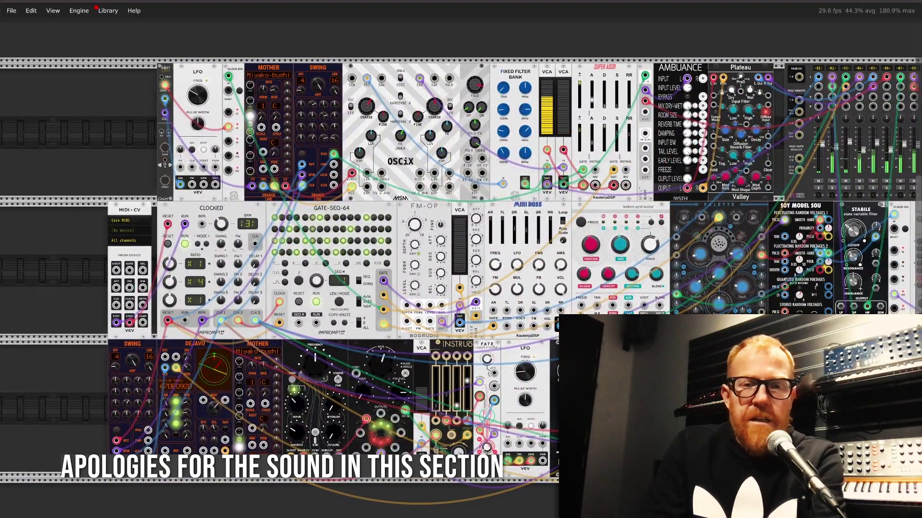
{"action": "scroll", "coordinate": [554, 461], "scroll_direction": "right", "scroll_amount": 3}
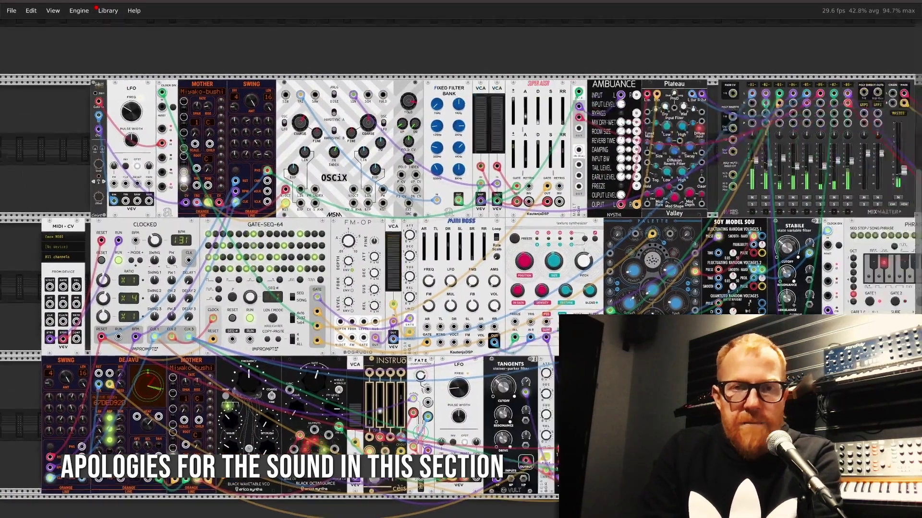
{"action": "scroll", "coordinate": [555, 462], "scroll_direction": "left", "scroll_amount": 2}
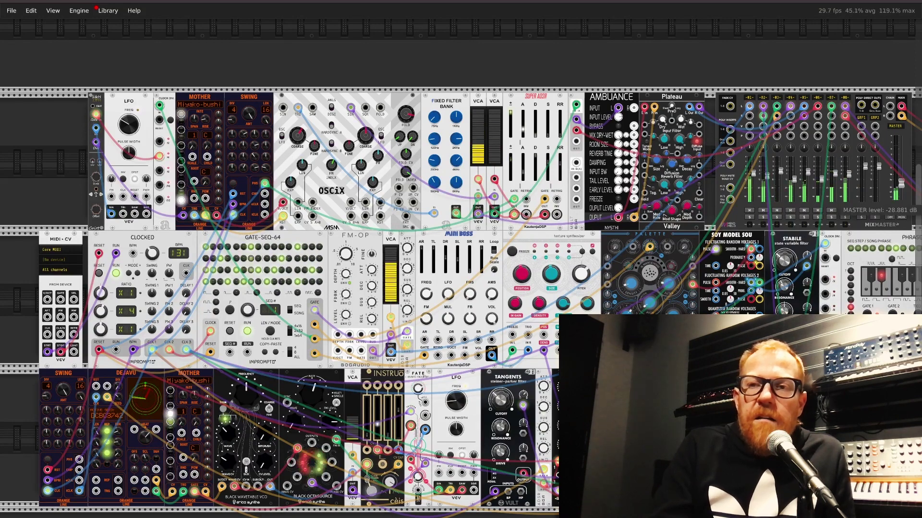
Fade the patch out by lowering the MIXMASTER master level to about -56.7 dB.
{"action": "mouse_move", "coordinate": [901, 190]}
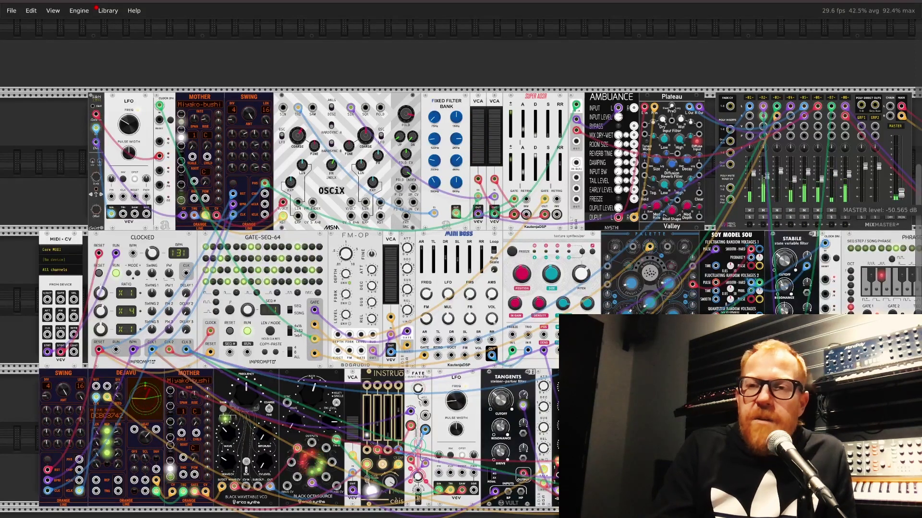
{"action": "left_click_drag", "start_coordinate": [901, 189], "coordinate": [901, 192]}
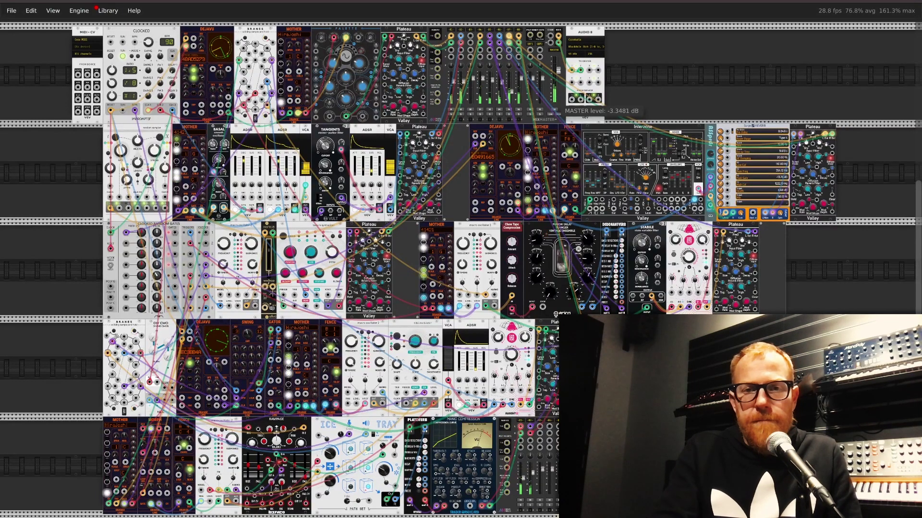
{"action": "scroll", "coordinate": [461, 264], "scroll_direction": "right", "scroll_amount": 3}
{"action": "scroll", "coordinate": [461, 264], "scroll_direction": "up", "scroll_amount": 2}
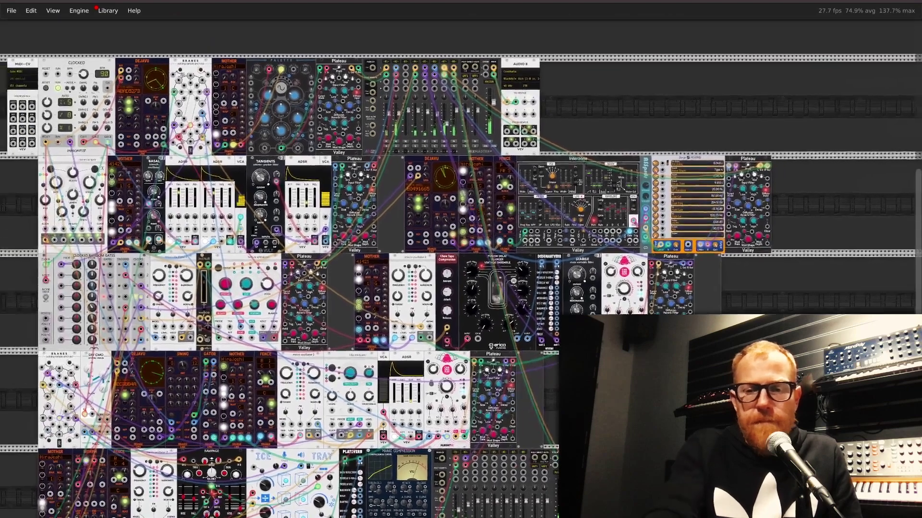
{"action": "scroll", "coordinate": [444, 221], "scroll_direction": "up", "scroll_amount": 5}
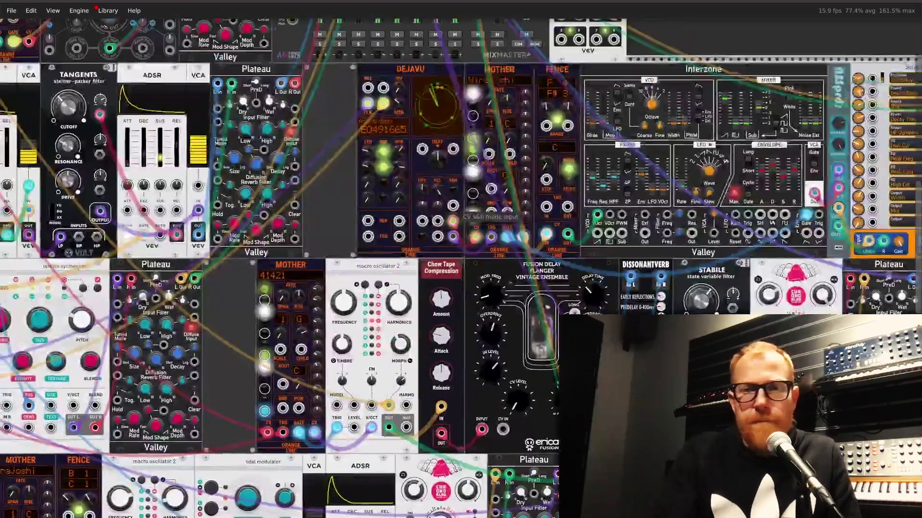
{"action": "scroll", "coordinate": [455, 216], "scroll_direction": "left", "scroll_amount": 15}
{"action": "scroll", "coordinate": [455, 216], "scroll_direction": "up", "scroll_amount": 8}
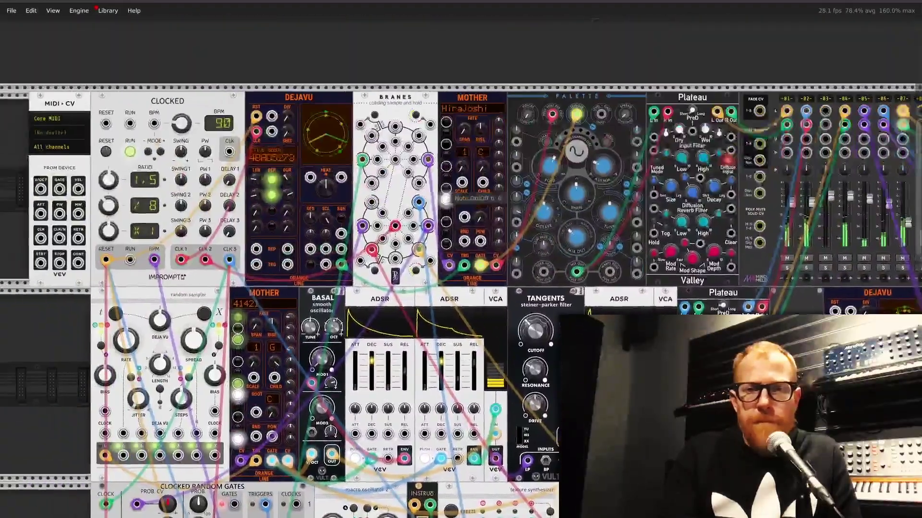
{"action": "scroll", "coordinate": [445, 200], "scroll_direction": "down", "scroll_amount": 10}
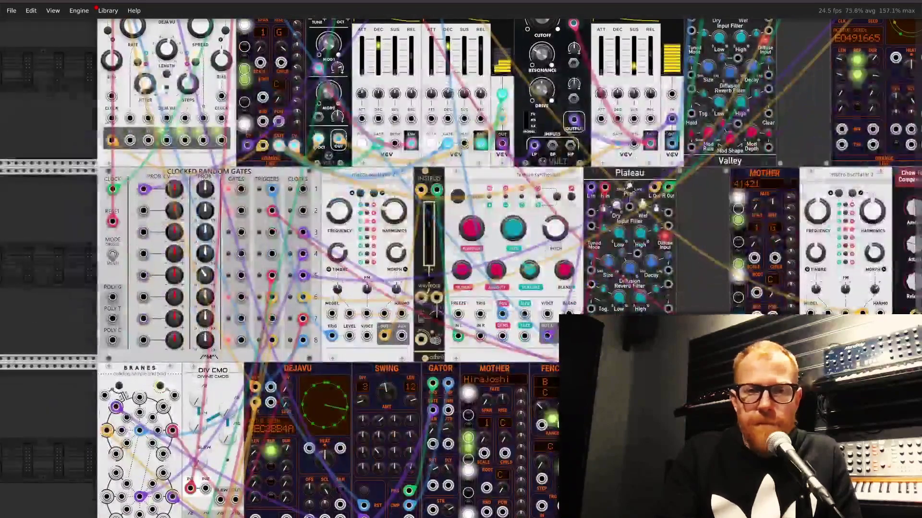
{"action": "scroll", "coordinate": [460, 267], "scroll_direction": "down", "scroll_amount": 4}
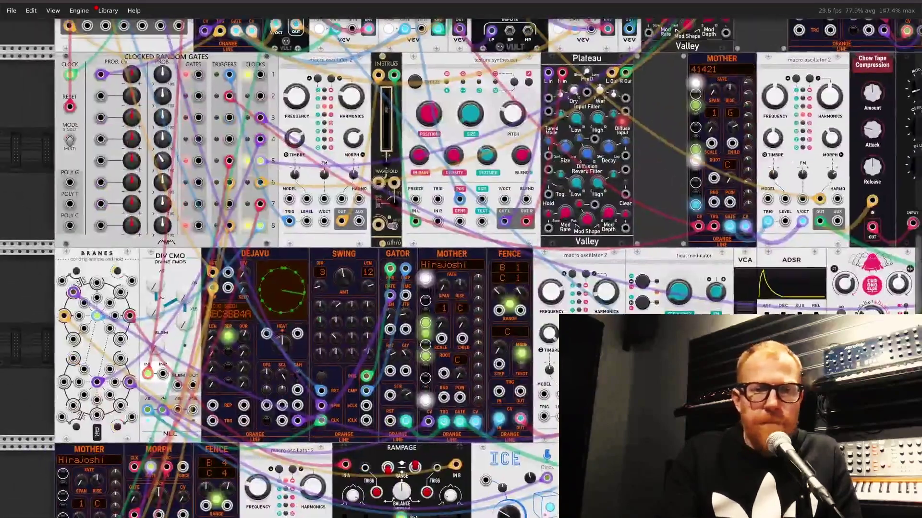
{"action": "scroll", "coordinate": [461, 267], "scroll_direction": "right", "scroll_amount": 7}
{"action": "scroll", "coordinate": [461, 267], "scroll_direction": "down", "scroll_amount": 3}
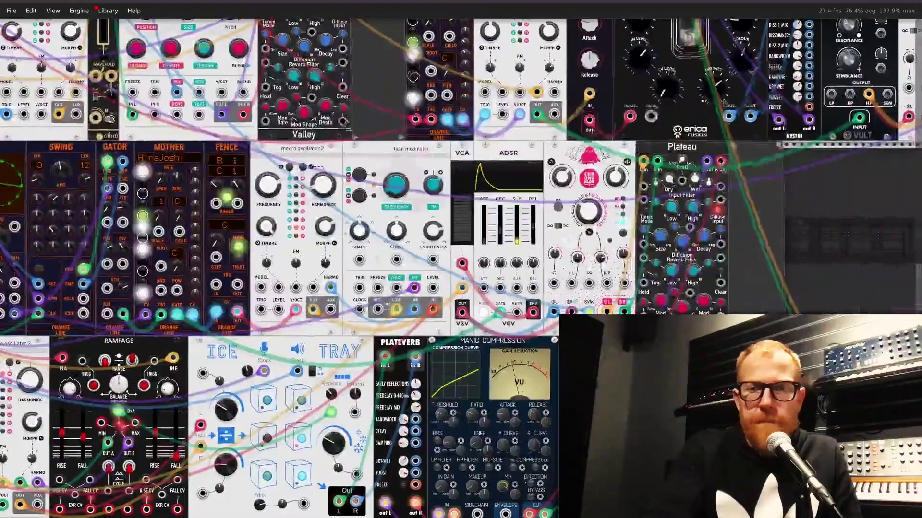
{"action": "scroll", "coordinate": [460, 276], "scroll_direction": "down", "scroll_amount": 5, "text": "ctrl"}
{"action": "scroll", "coordinate": [460, 262], "scroll_direction": "up", "scroll_amount": 4}
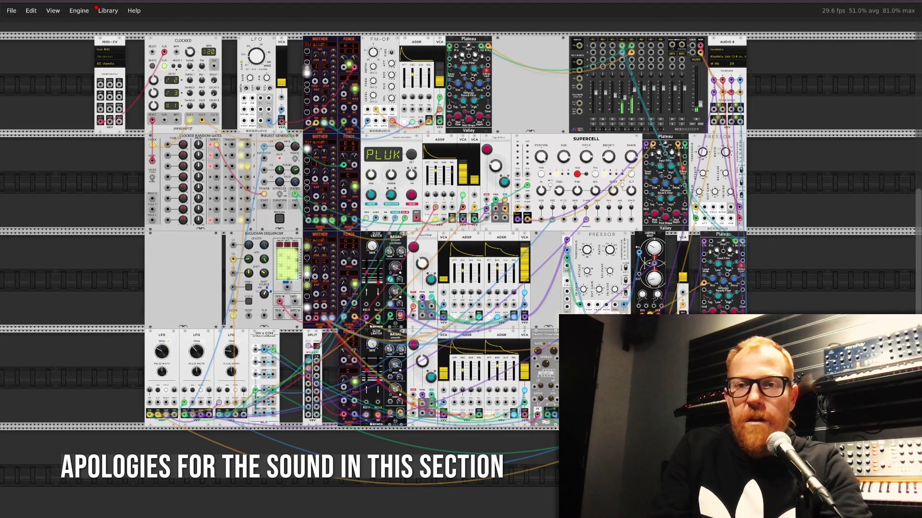
Let the second patch with PLUK, Supercell and Pressor play, pointer on the MixMaster master fader.
{"action": "mouse_move", "coordinate": [700, 106]}
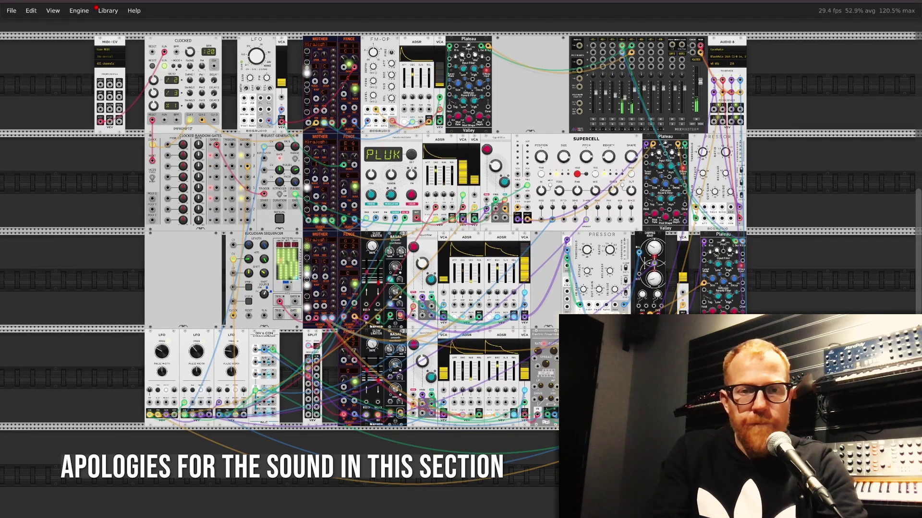
{"action": "scroll", "coordinate": [210, 209], "scroll_direction": "up", "scroll_amount": 5}
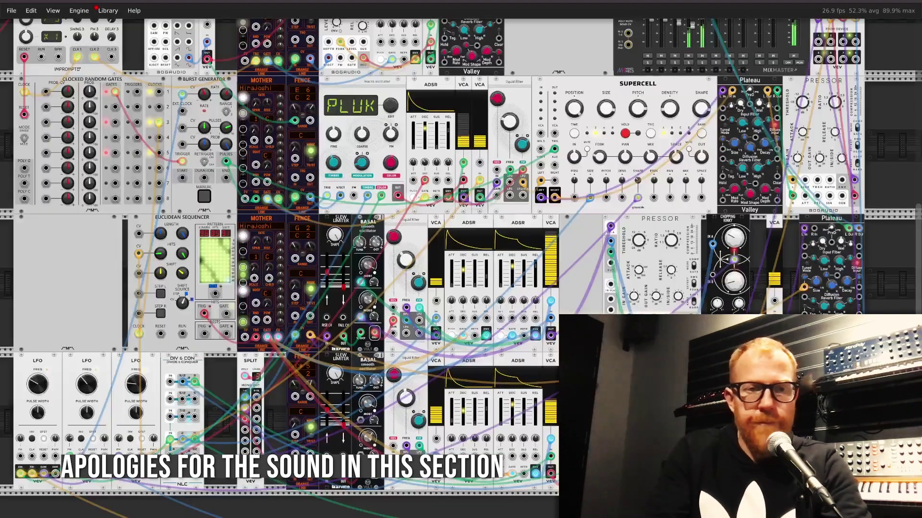
{"action": "scroll", "coordinate": [470, 249], "scroll_direction": "down", "scroll_amount": 1}
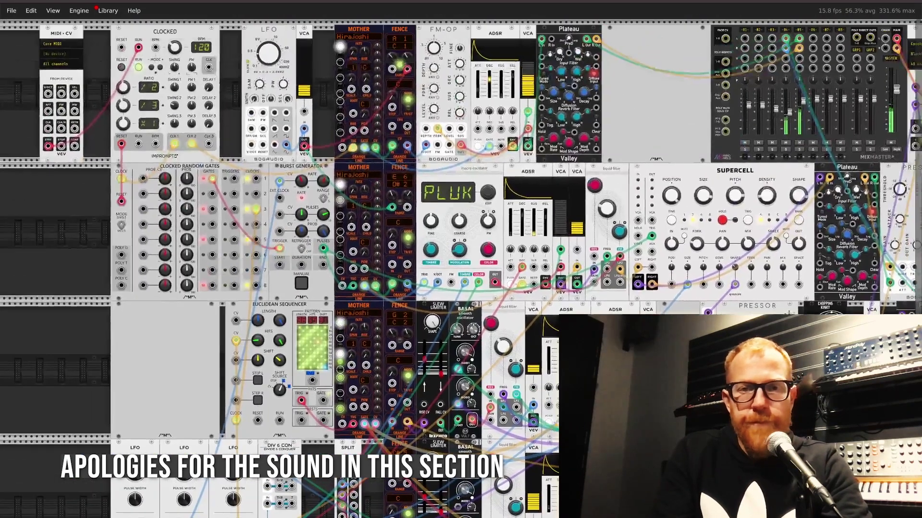
{"action": "scroll", "coordinate": [470, 250], "scroll_direction": "up", "scroll_amount": 3}
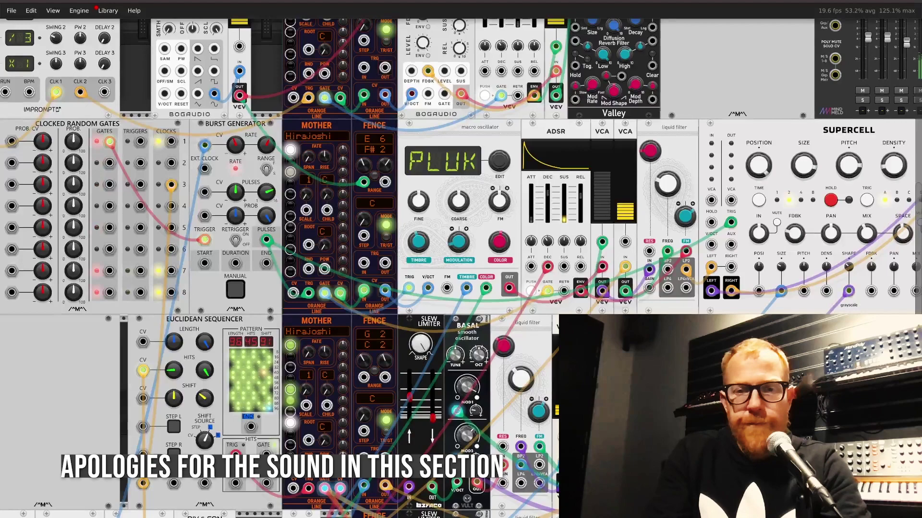
{"action": "scroll", "coordinate": [460, 260], "scroll_direction": "down", "scroll_amount": 3}
{"action": "scroll", "coordinate": [461, 259], "scroll_direction": "up", "scroll_amount": 3}
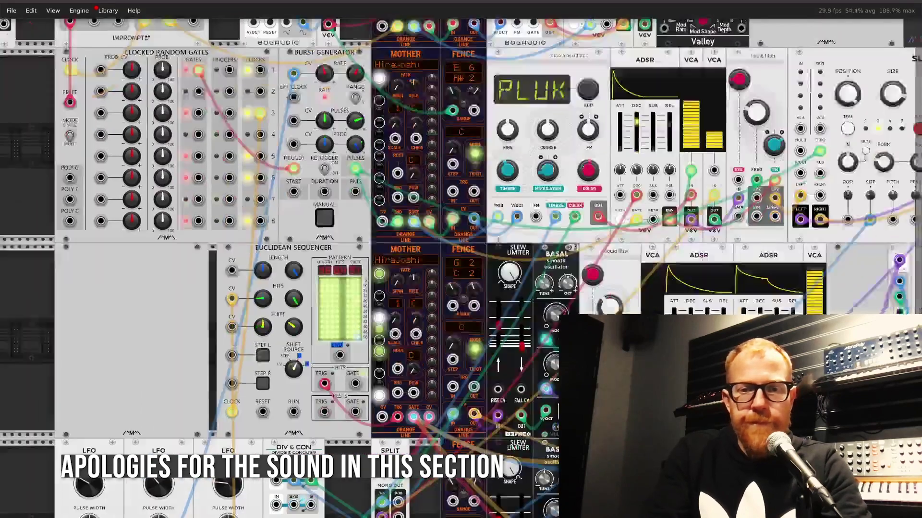
{"action": "scroll", "coordinate": [461, 260], "scroll_direction": "down", "scroll_amount": 3}
{"action": "scroll", "coordinate": [461, 259], "scroll_direction": "right", "scroll_amount": 3}
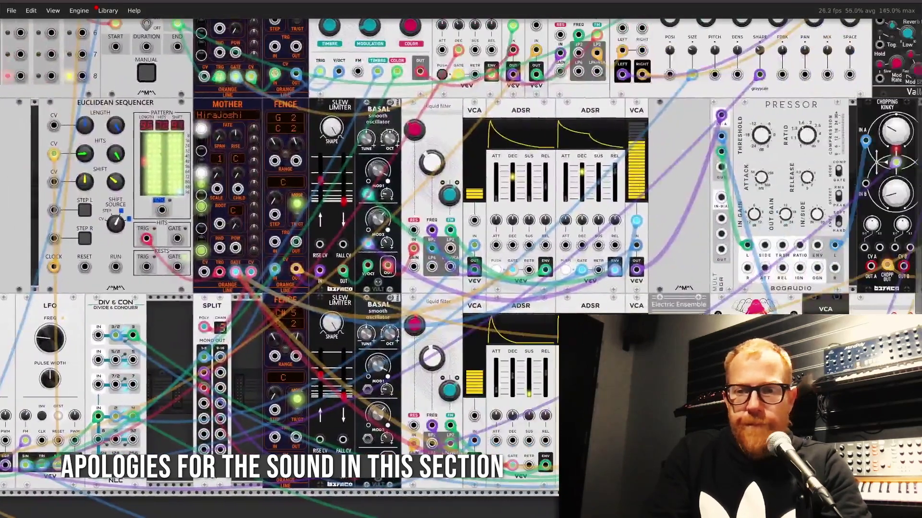
{"action": "scroll", "coordinate": [460, 259], "scroll_direction": "down", "scroll_amount": 2}
{"action": "scroll", "coordinate": [461, 259], "scroll_direction": "up", "scroll_amount": 2}
{"action": "scroll", "coordinate": [461, 260], "scroll_direction": "right", "scroll_amount": 3}
{"action": "scroll", "coordinate": [460, 260], "scroll_direction": "up", "scroll_amount": 2}
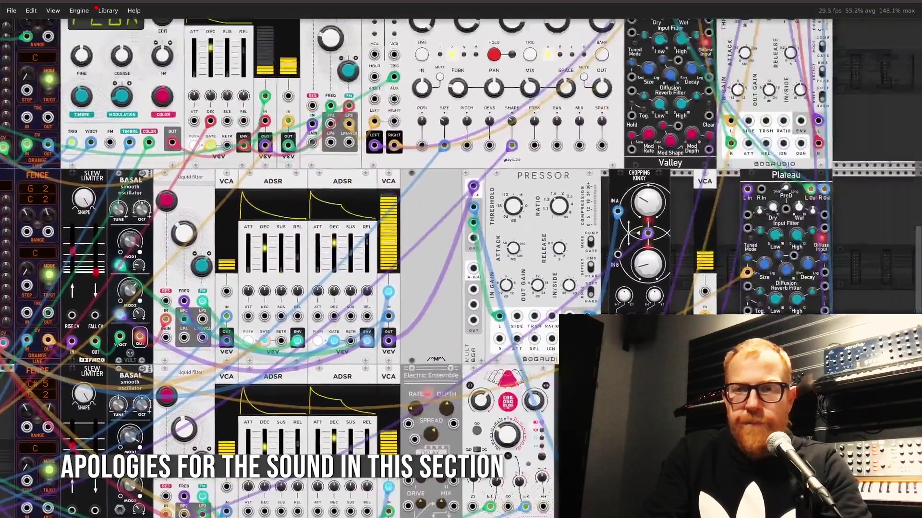
{"action": "scroll", "coordinate": [461, 259], "scroll_direction": "down", "scroll_amount": 2}
{"action": "scroll", "coordinate": [461, 259], "scroll_direction": "up", "scroll_amount": 2}
{"action": "scroll", "coordinate": [461, 259], "scroll_direction": "up", "scroll_amount": 3}
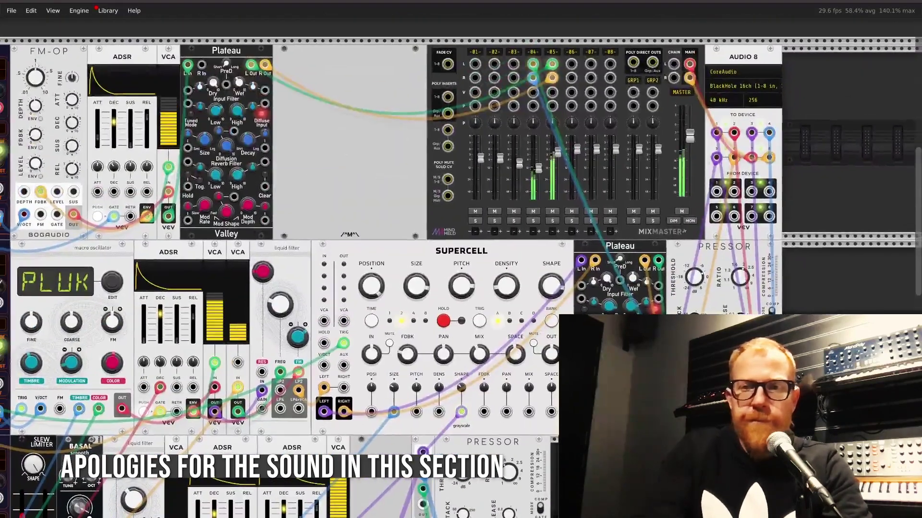
{"action": "scroll", "coordinate": [463, 274], "scroll_direction": "down", "scroll_amount": 2}
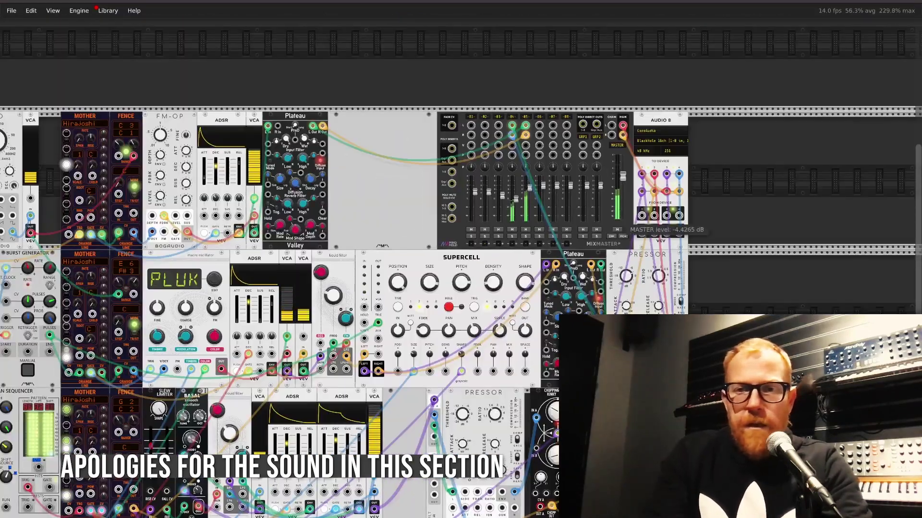